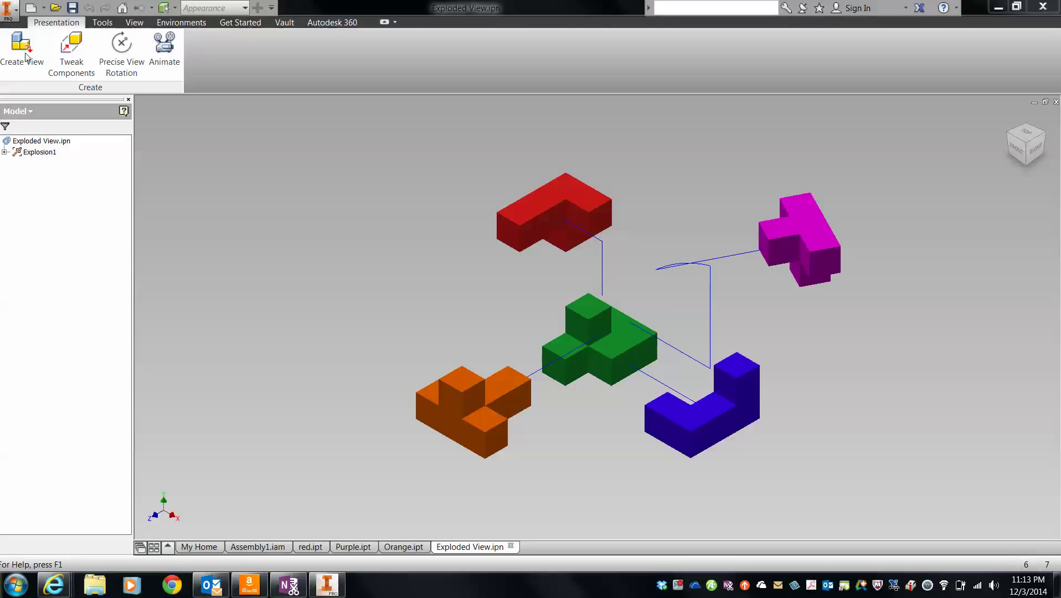
Begin a new file from the GRHS sheet A template, then cancel without creating it.
{"action": "left_click", "coordinate": [31, 7]}
{"action": "left_click", "coordinate": [431, 336]}
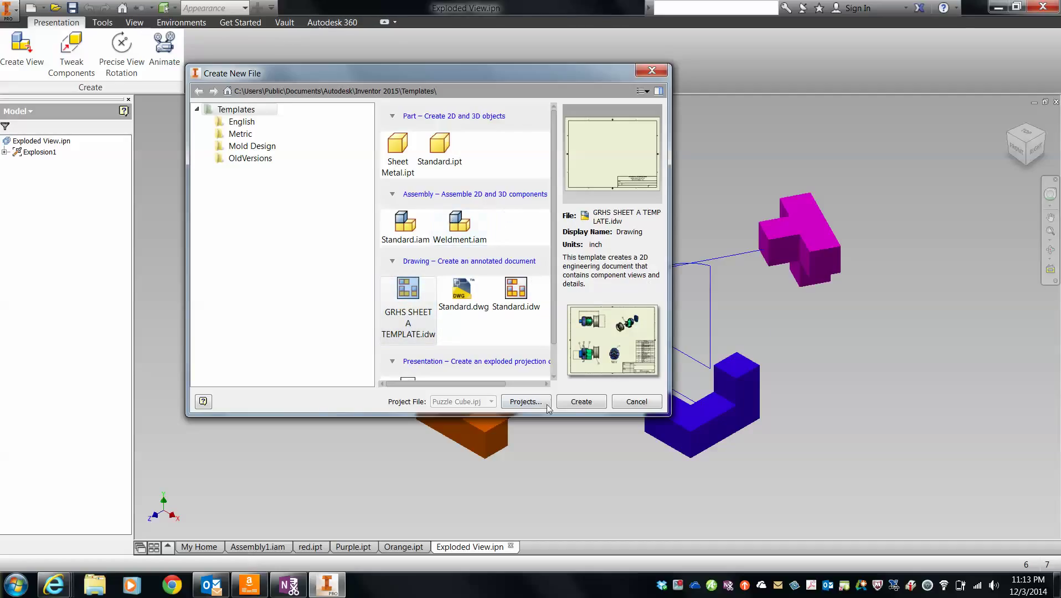
{"action": "left_click", "coordinate": [635, 403]}
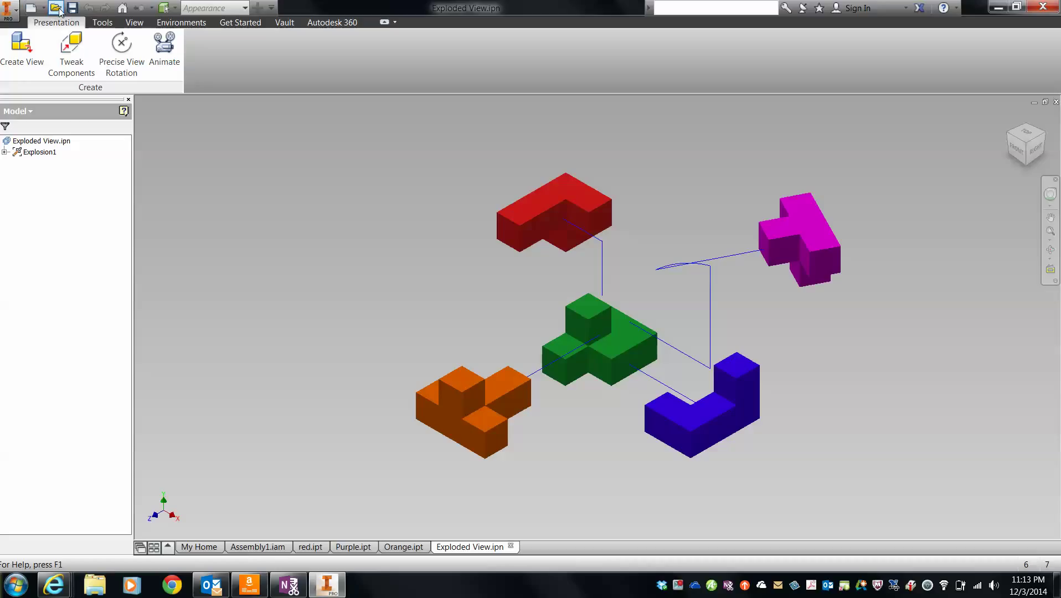
Browse in the Open dialog via Libraries > Documents to the Inventor 2015 folder.
{"action": "left_click", "coordinate": [9, 17]}
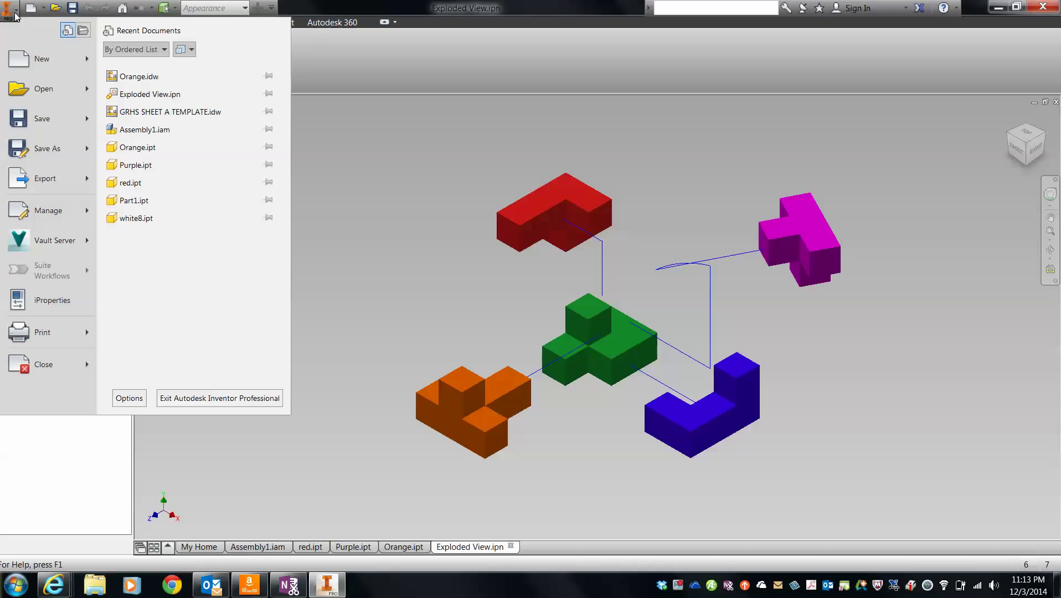
{"action": "left_click", "coordinate": [19, 85]}
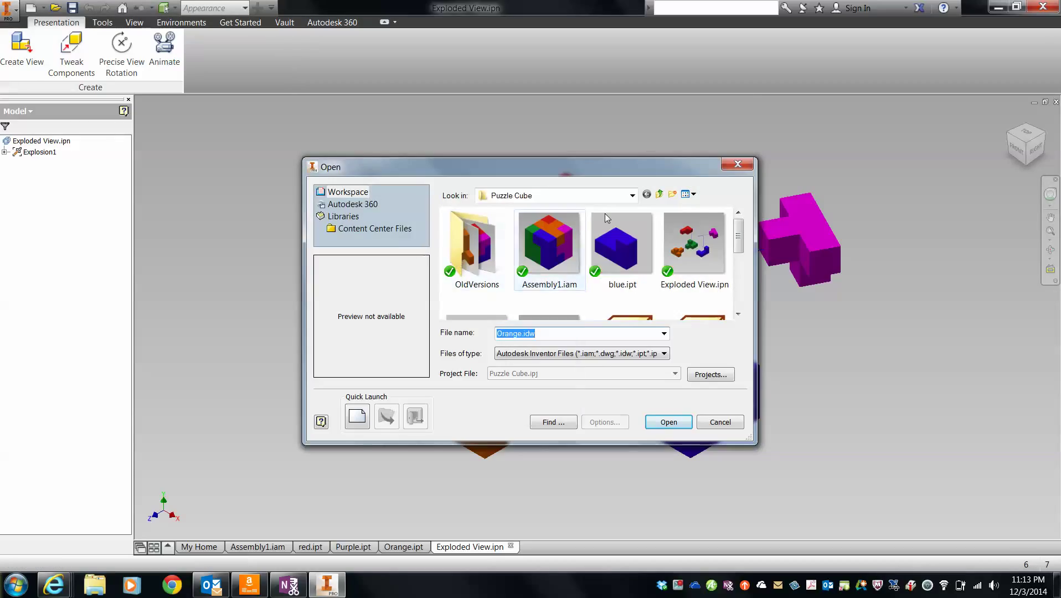
{"action": "left_click", "coordinate": [632, 197]}
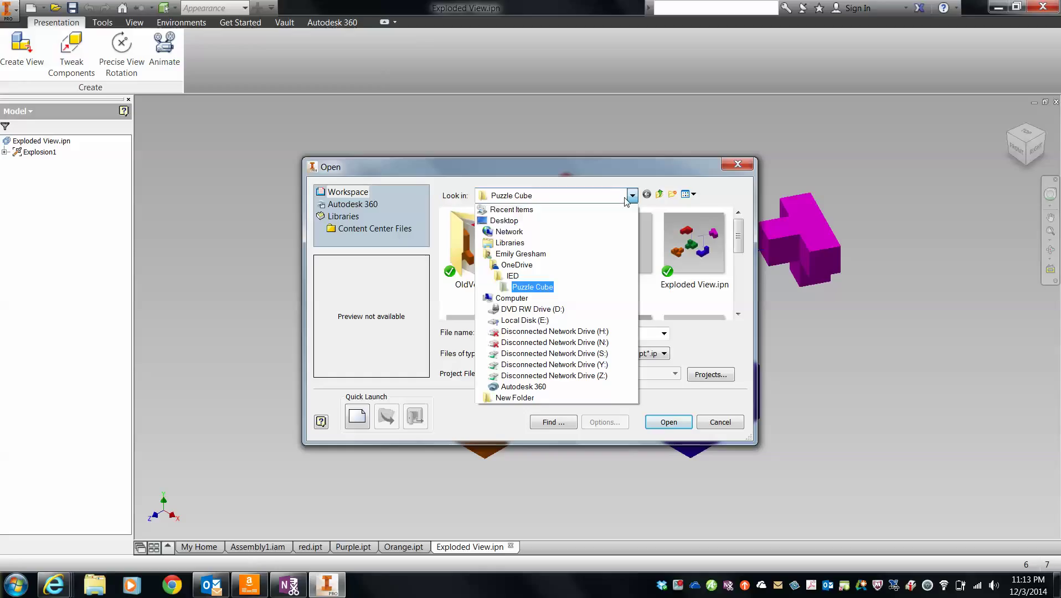
{"action": "left_click", "coordinate": [580, 244]}
{"action": "double_click", "coordinate": [500, 232]}
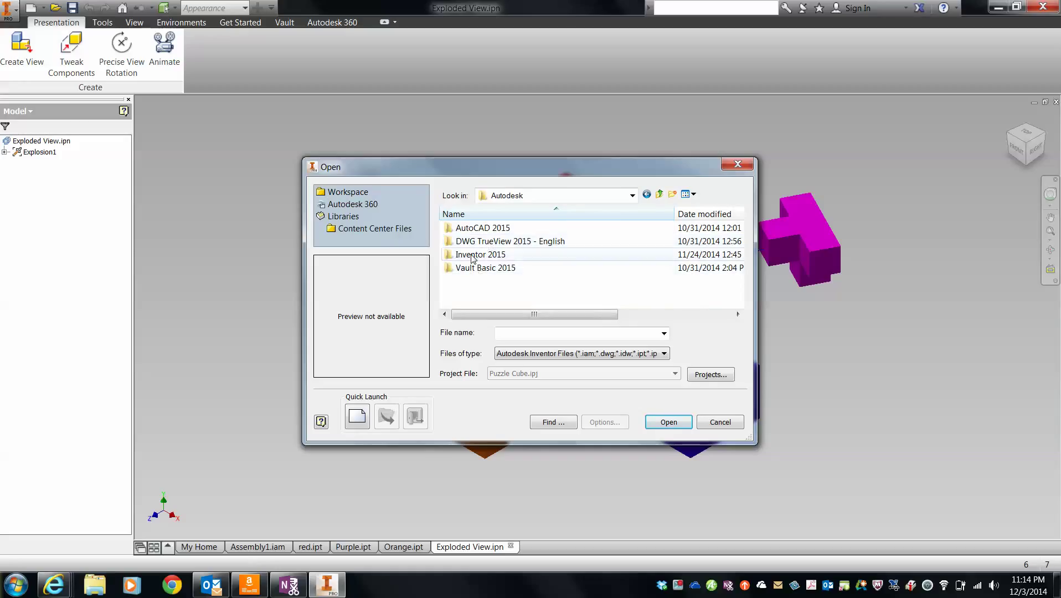
{"action": "double_click", "coordinate": [479, 254]}
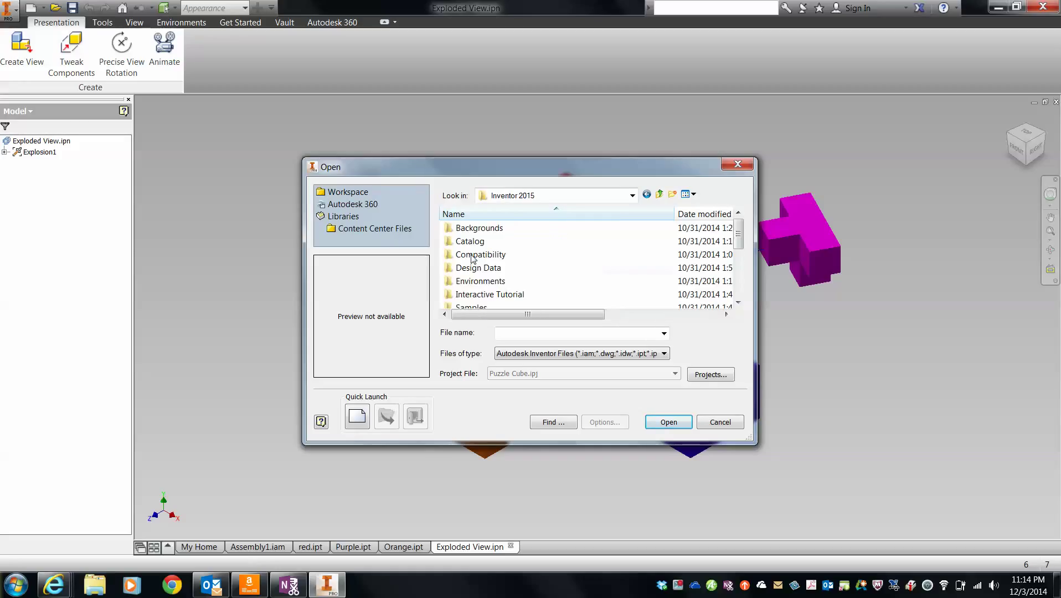
Open GRHS SHEET A TEMPLATE.idw from the Templates folder, accepting the project-path warning.
{"action": "scroll", "coordinate": [472, 259], "scroll_direction": "down", "scroll_amount": 1}
{"action": "scroll", "coordinate": [485, 285], "scroll_direction": "down", "scroll_amount": 1}
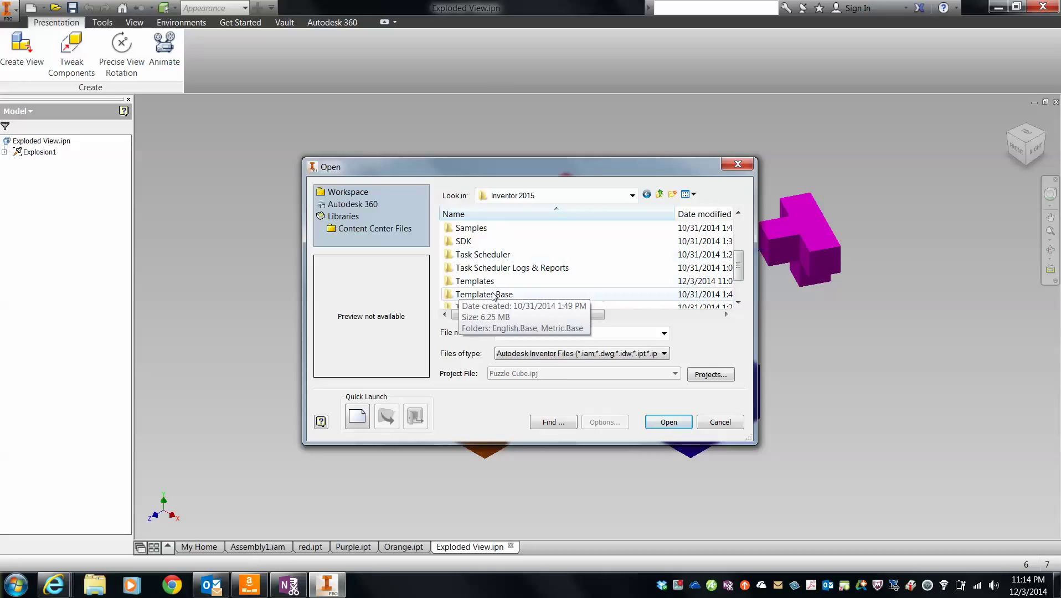
{"action": "double_click", "coordinate": [481, 281]}
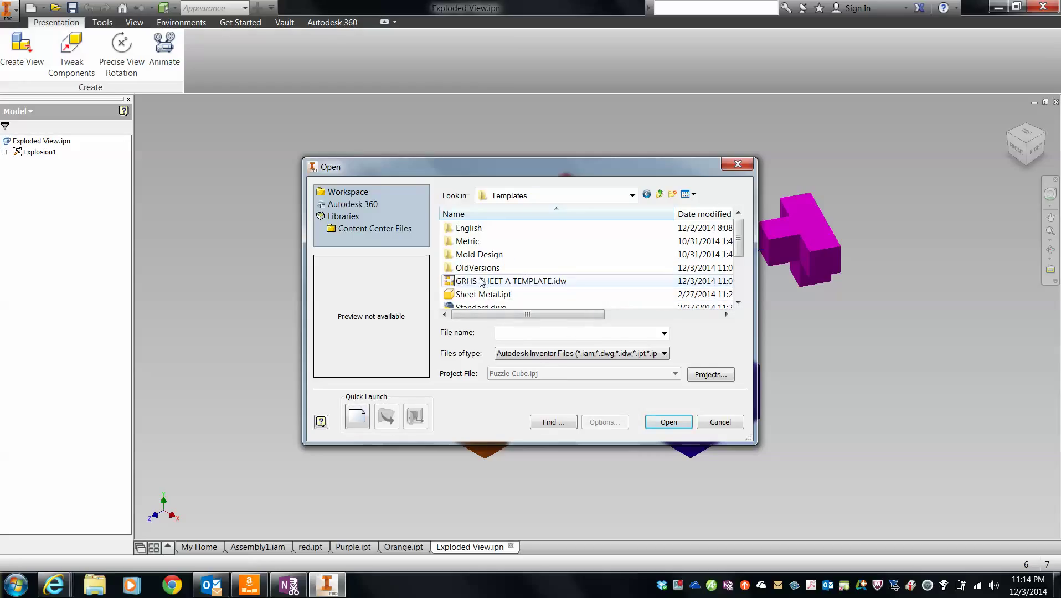
{"action": "left_click", "coordinate": [482, 282]}
{"action": "left_click", "coordinate": [673, 423]}
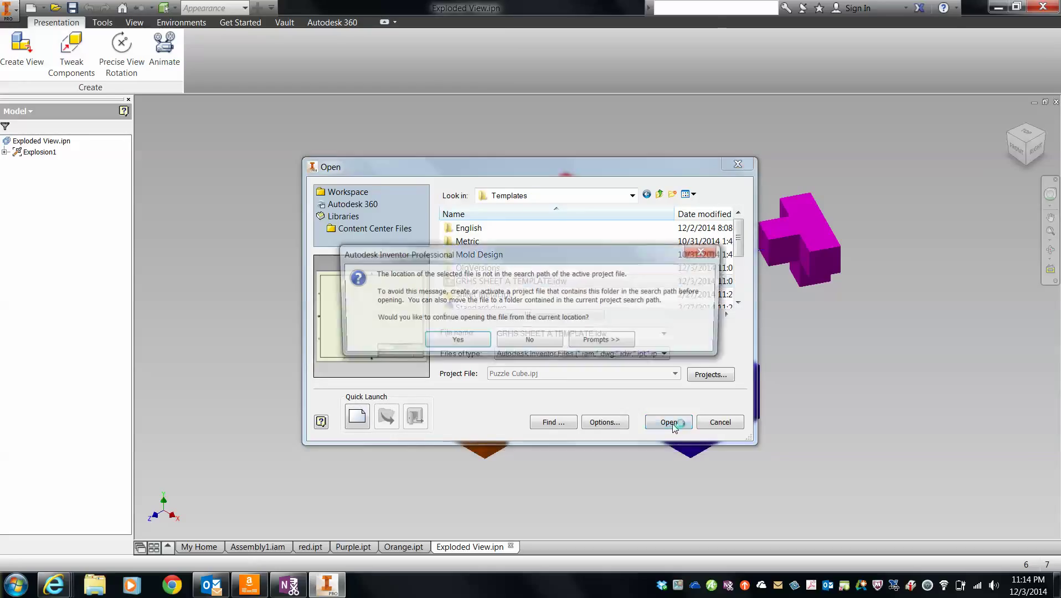
{"action": "left_click", "coordinate": [459, 345]}
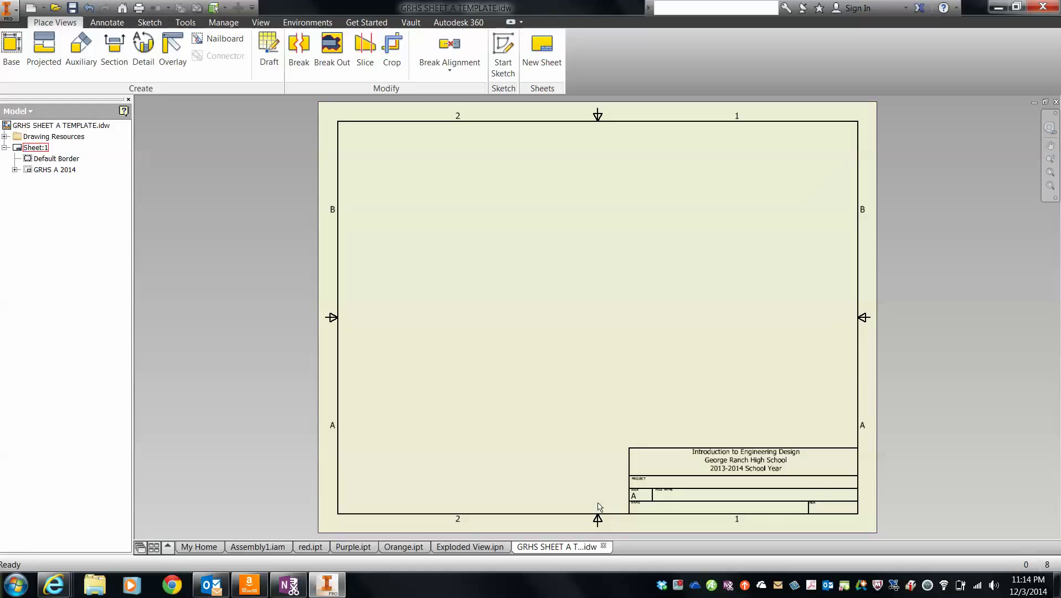
Close the GRHS SHEET A TEMPLATE.idw document tab to return to the exploded presentation.
{"action": "left_click", "coordinate": [604, 546]}
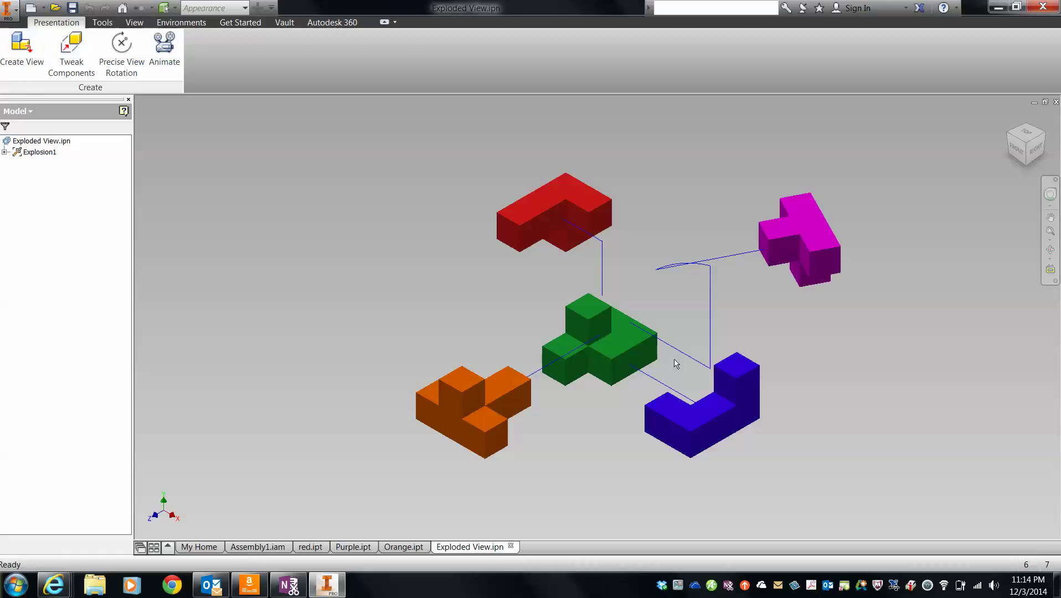
Create a new drawing from the GRHS template with project name PUZZLE CUBE.
{"action": "left_click", "coordinate": [25, 10]}
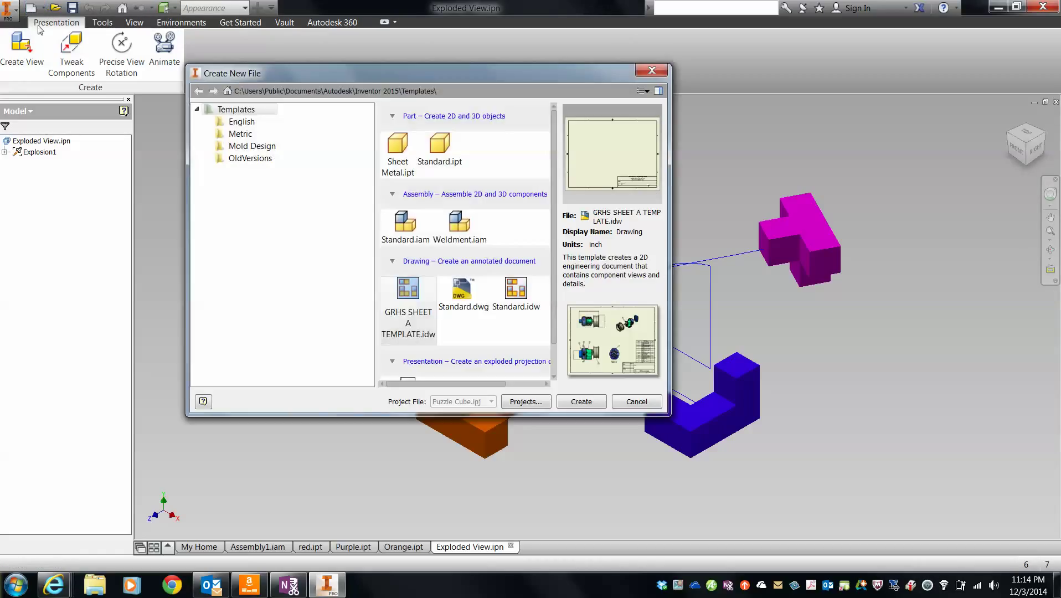
{"action": "double_click", "coordinate": [407, 303]}
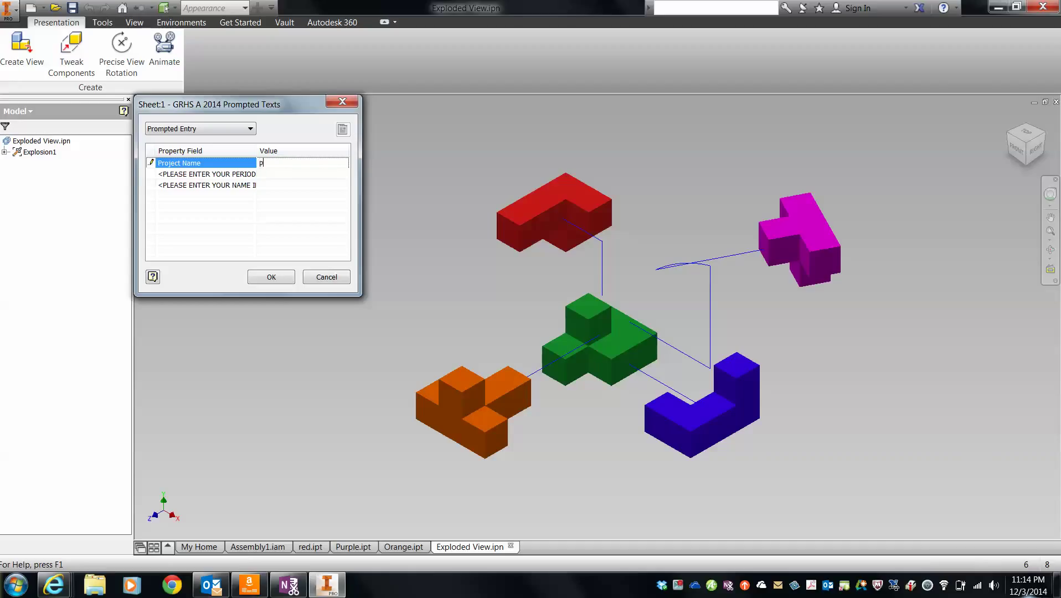
{"action": "key", "text": "BackSpace"}
{"action": "type", "text": "LE CUBE"}
{"action": "left_click", "coordinate": [149, 161]}
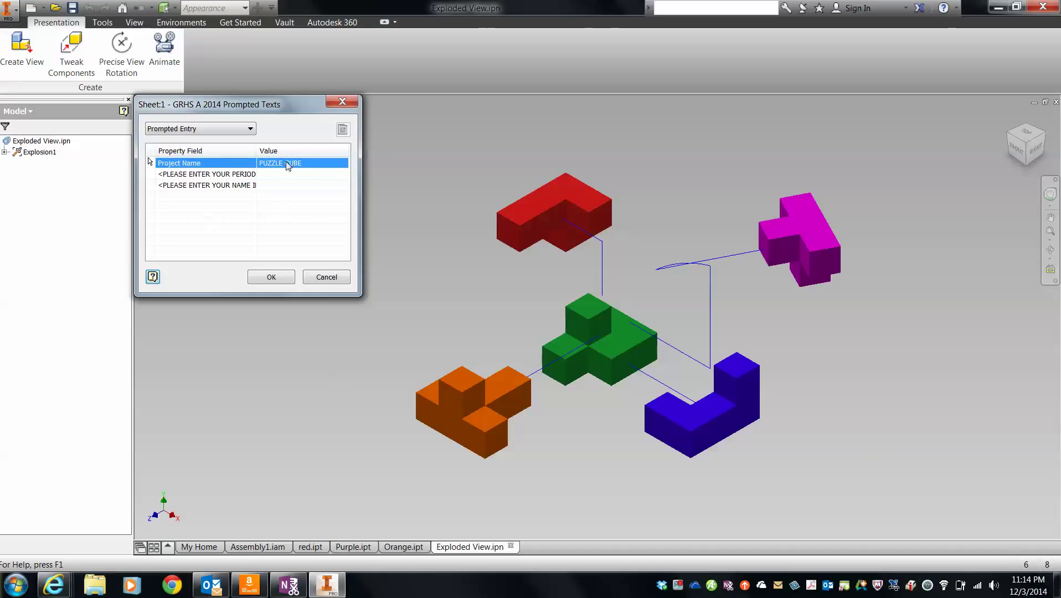
Enter period 1ST PERIOD and the student's name in the title block prompts.
{"action": "left_click", "coordinate": [284, 176]}
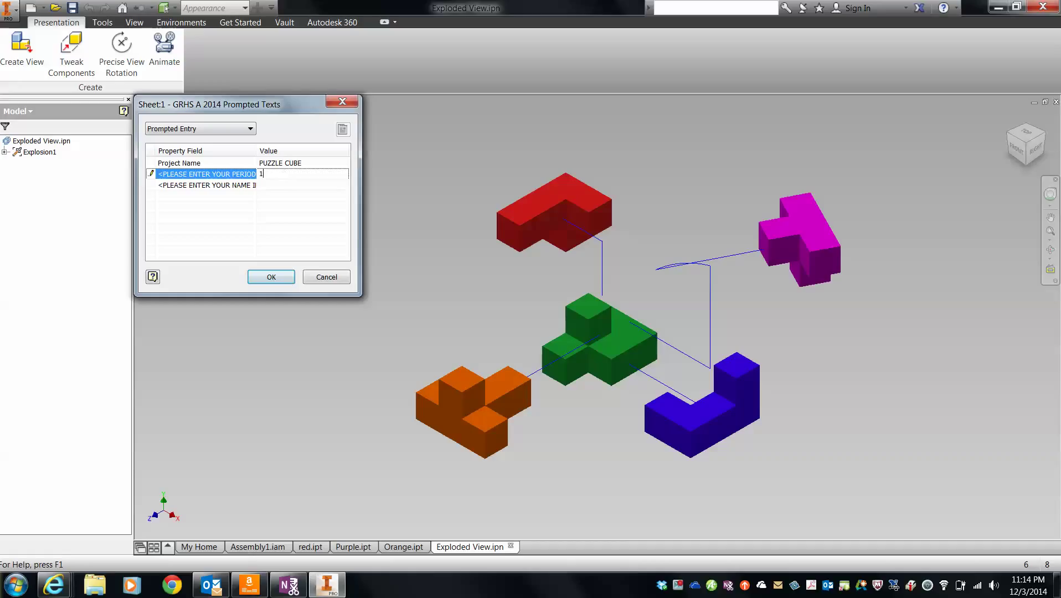
{"action": "type", "text": "1ST PERIOD"}
{"action": "left_click", "coordinate": [291, 186]}
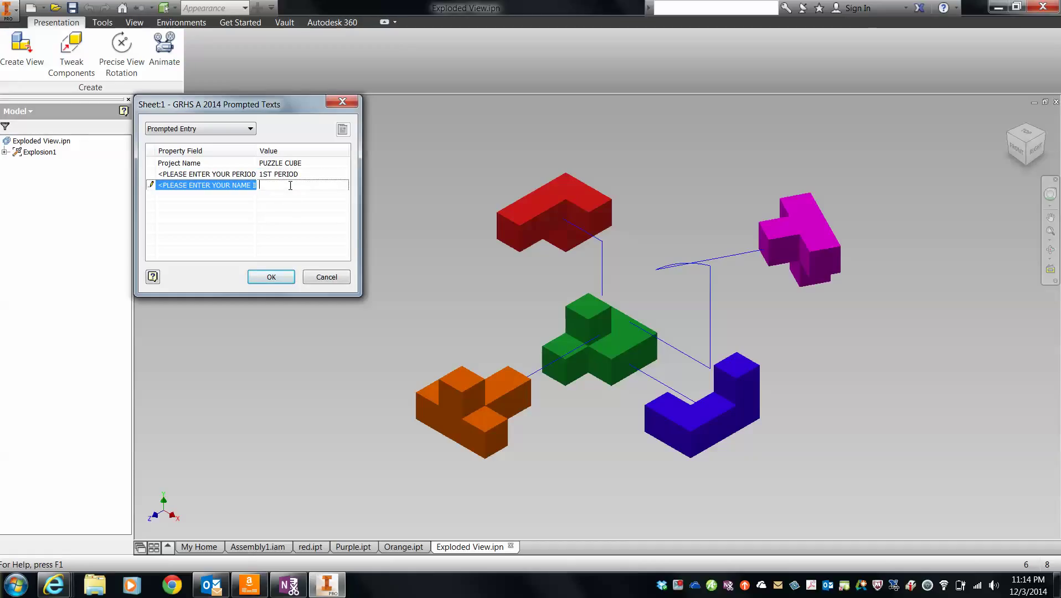
{"action": "type", "text": "EMILY G"}
{"action": "type", "text": "RESHAM"}
Accept the title block entries and start a base view, browsing to the home folder.
{"action": "left_click", "coordinate": [273, 278]}
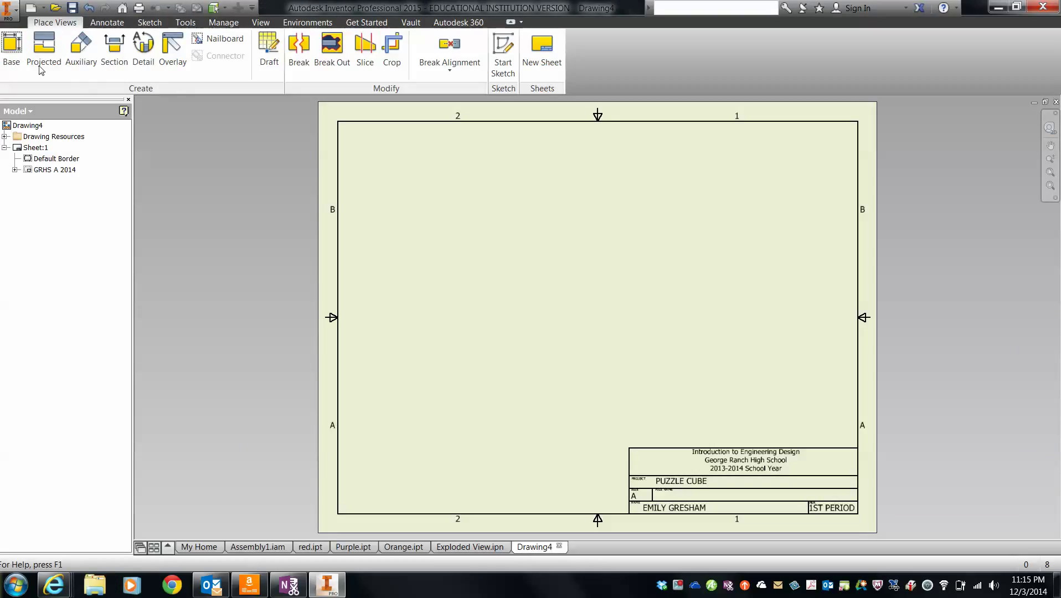
{"action": "left_click", "coordinate": [11, 50]}
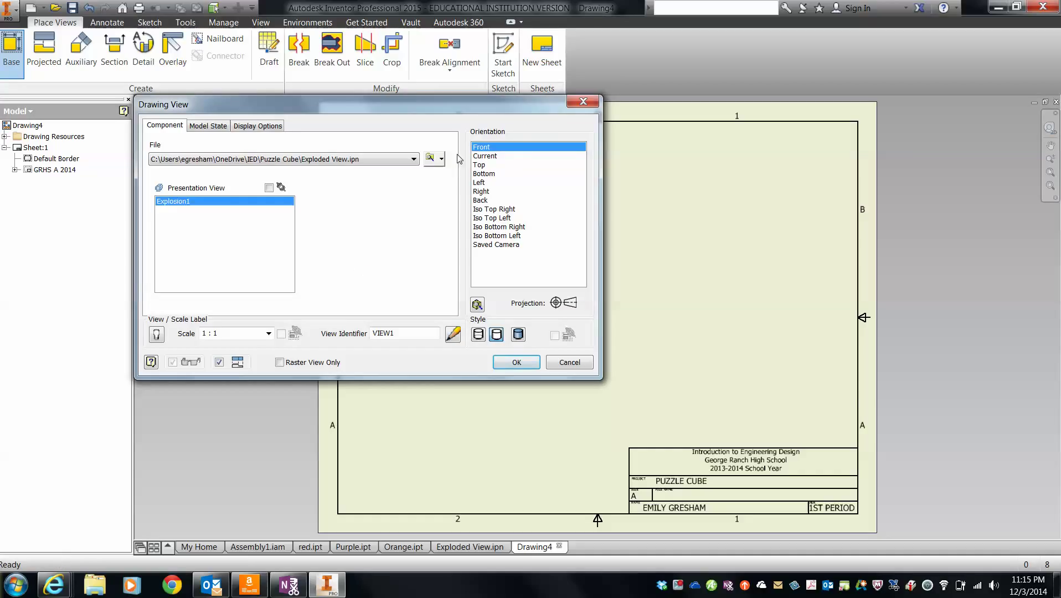
{"action": "left_click", "coordinate": [430, 159]}
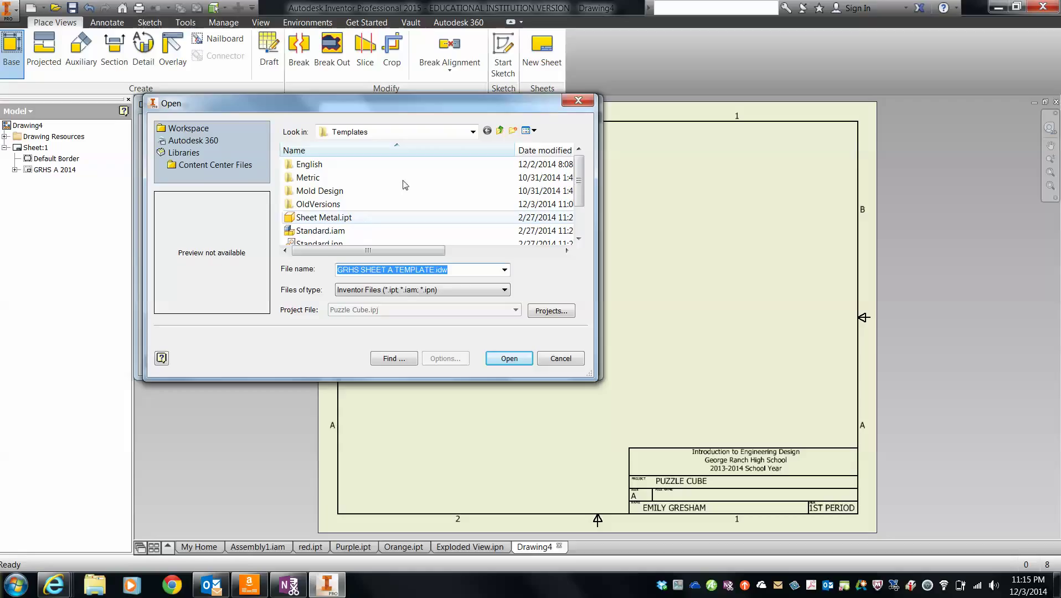
{"action": "left_click", "coordinate": [501, 131]}
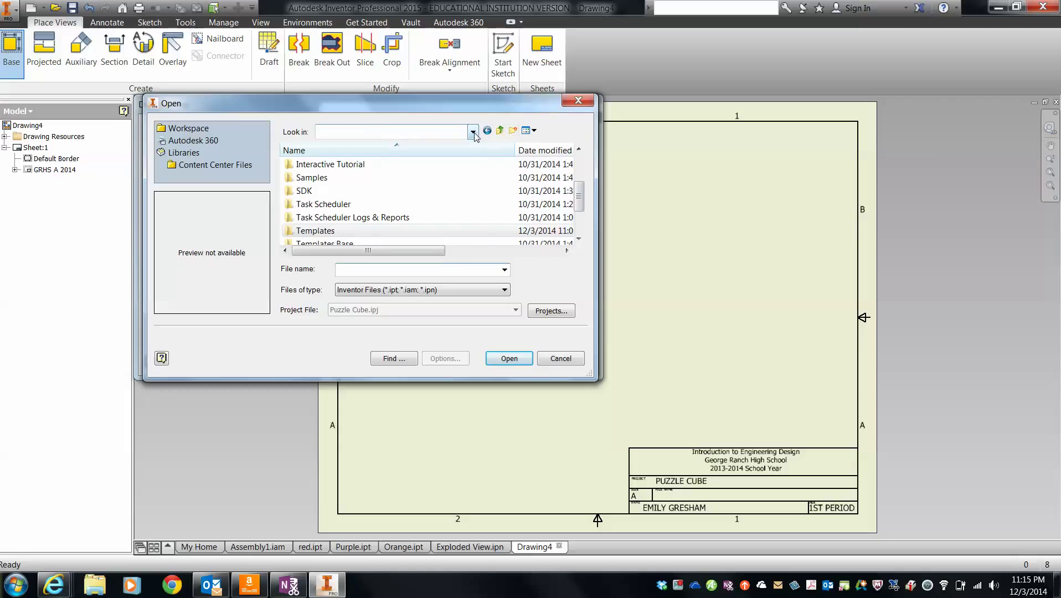
{"action": "left_click", "coordinate": [473, 132]}
{"action": "left_click", "coordinate": [432, 191]}
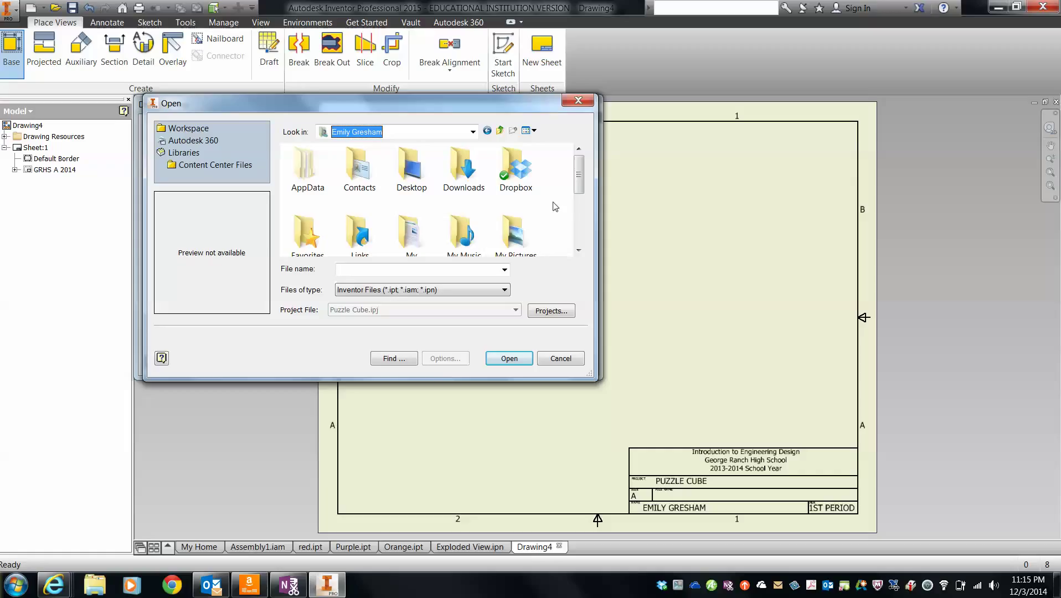
Open Orange.ipt from OneDrive > IED > Puzzle Cube as the base view model.
{"action": "left_click_drag", "start_coordinate": [578, 181], "coordinate": [577, 233]}
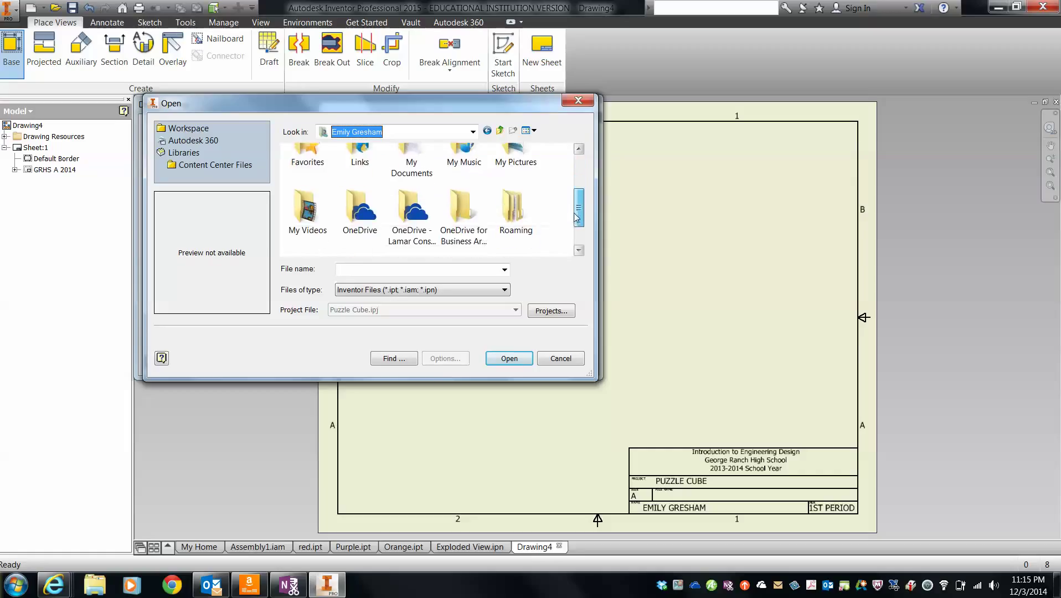
{"action": "left_click", "coordinate": [375, 218]}
{"action": "double_click", "coordinate": [375, 217]}
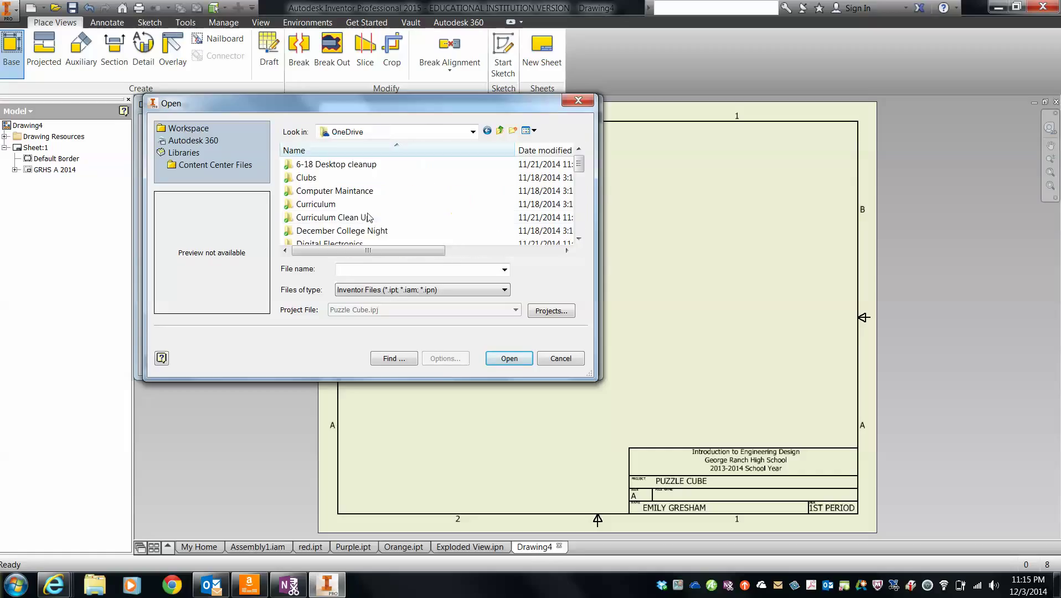
{"action": "left_click_drag", "start_coordinate": [582, 171], "coordinate": [579, 201]}
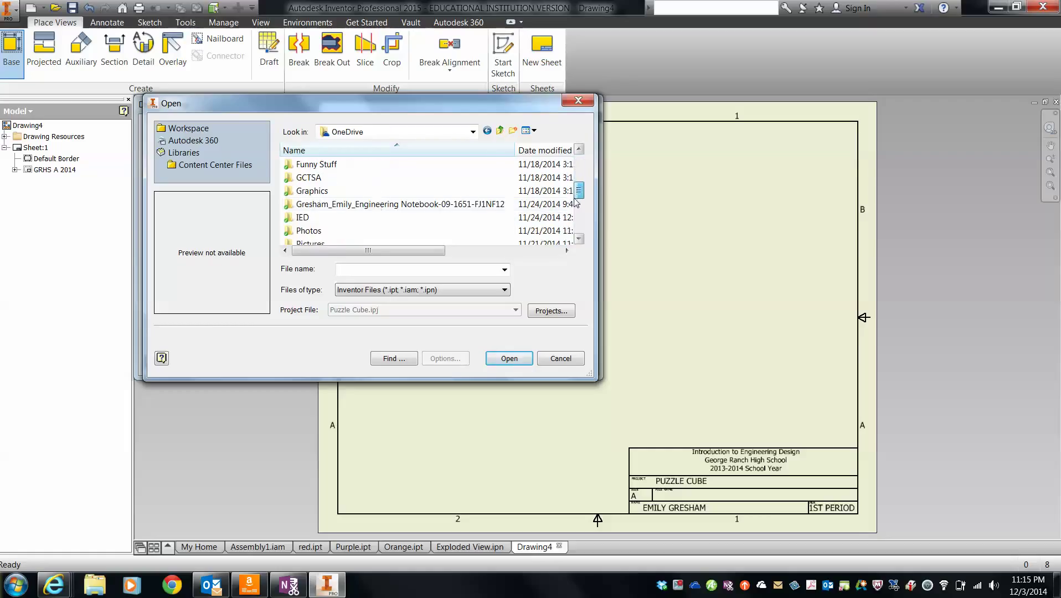
{"action": "left_click", "coordinate": [368, 218]}
{"action": "double_click", "coordinate": [367, 217]}
{"action": "double_click", "coordinate": [345, 182]}
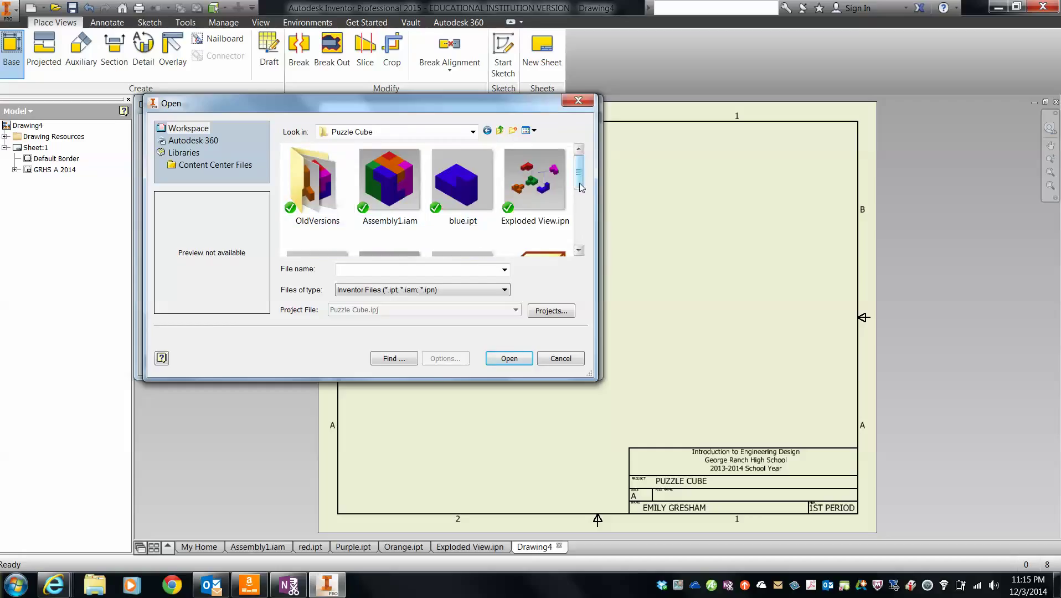
{"action": "left_click_drag", "start_coordinate": [579, 189], "coordinate": [580, 222]}
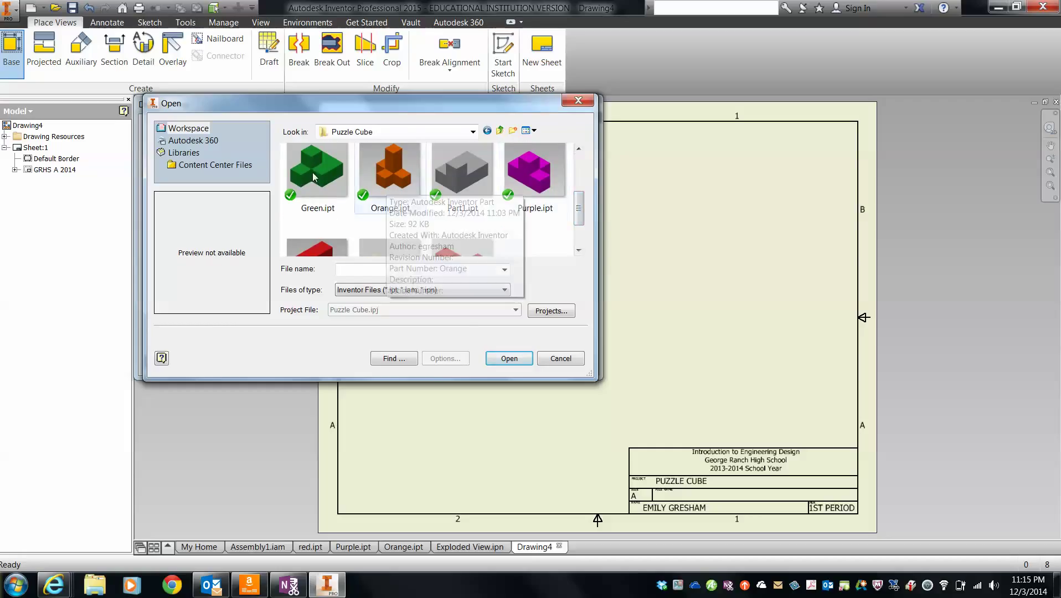
{"action": "left_click", "coordinate": [397, 184]}
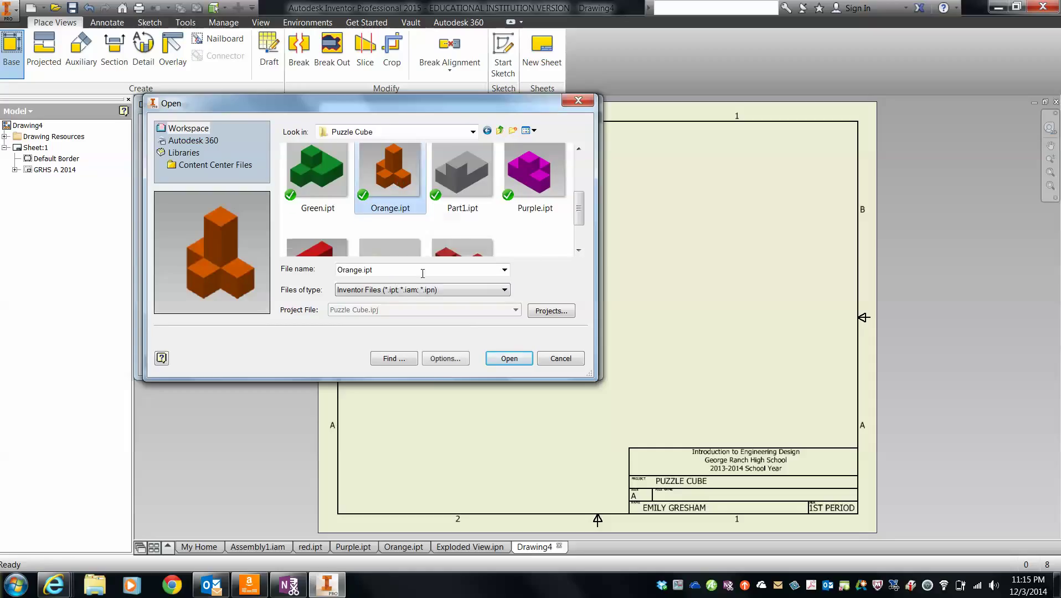
{"action": "left_click", "coordinate": [507, 360]}
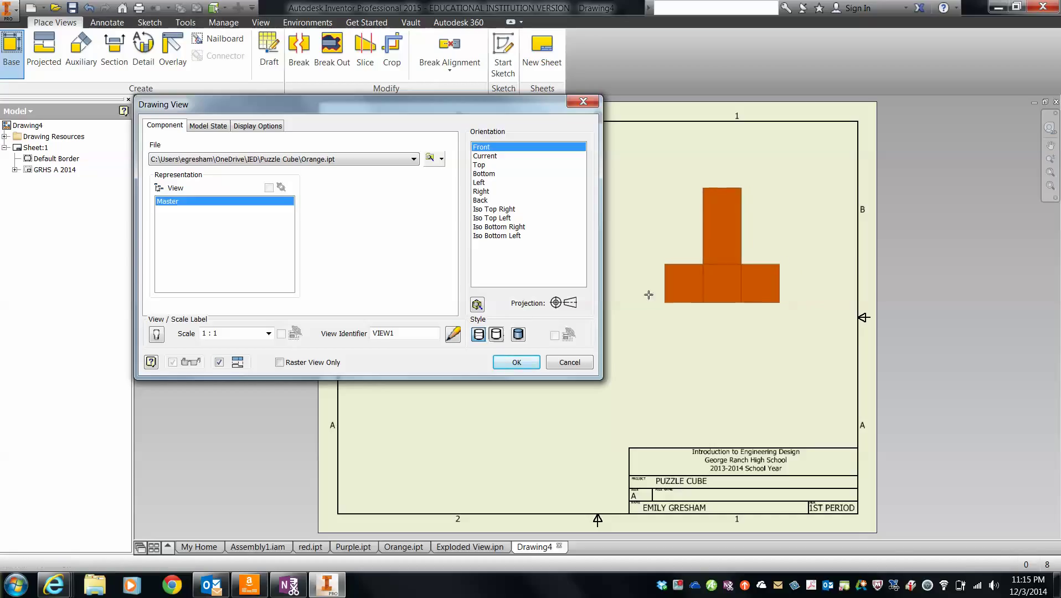
Set a custom base view orientation using the ViewCube FRONT face, showing the upside-down T.
{"action": "left_click", "coordinate": [477, 305]}
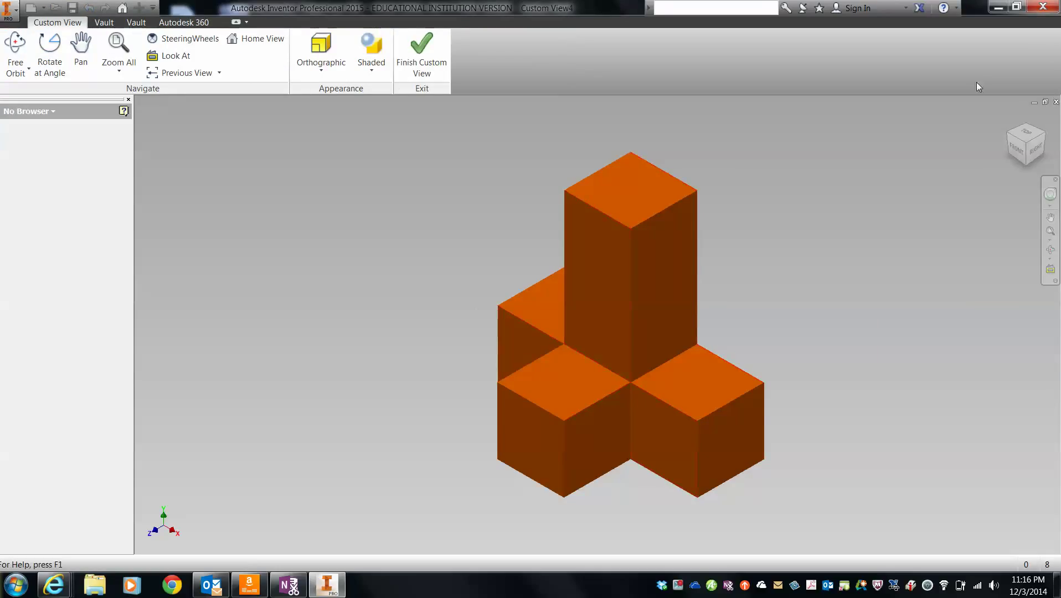
{"action": "mouse_move", "coordinate": [1026, 144]}
{"action": "left_click", "coordinate": [1016, 153]}
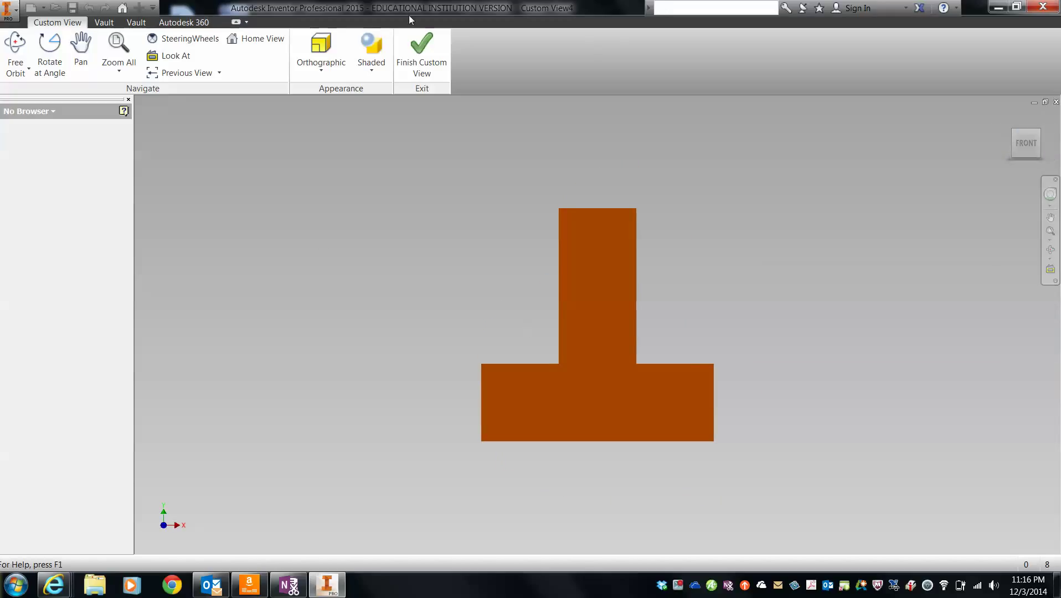
{"action": "left_click", "coordinate": [434, 53]}
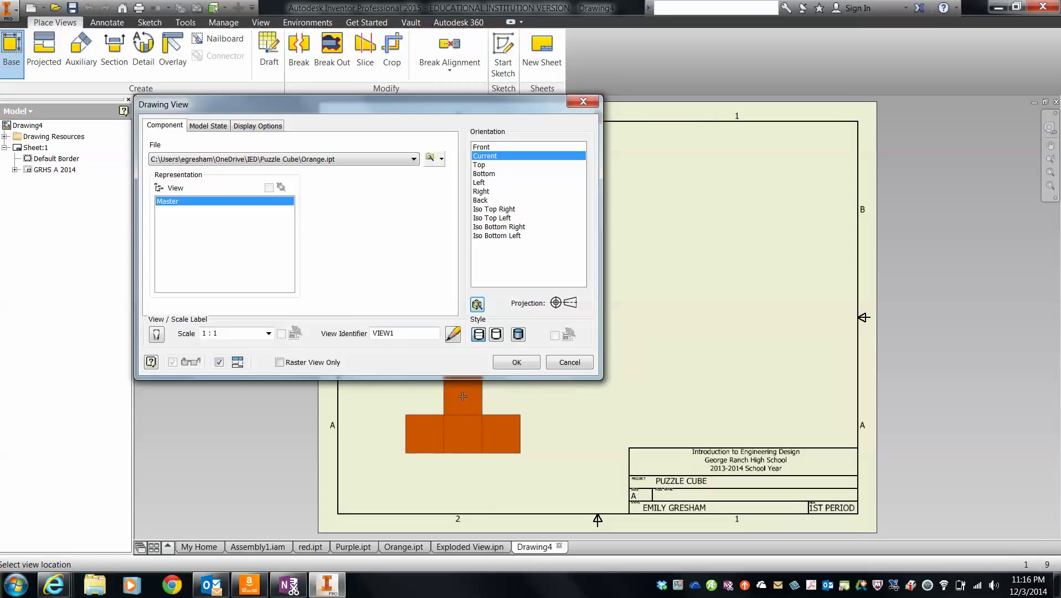
Place the front view at lower left, with projected right side, isometric and top views.
{"action": "left_click", "coordinate": [459, 396]}
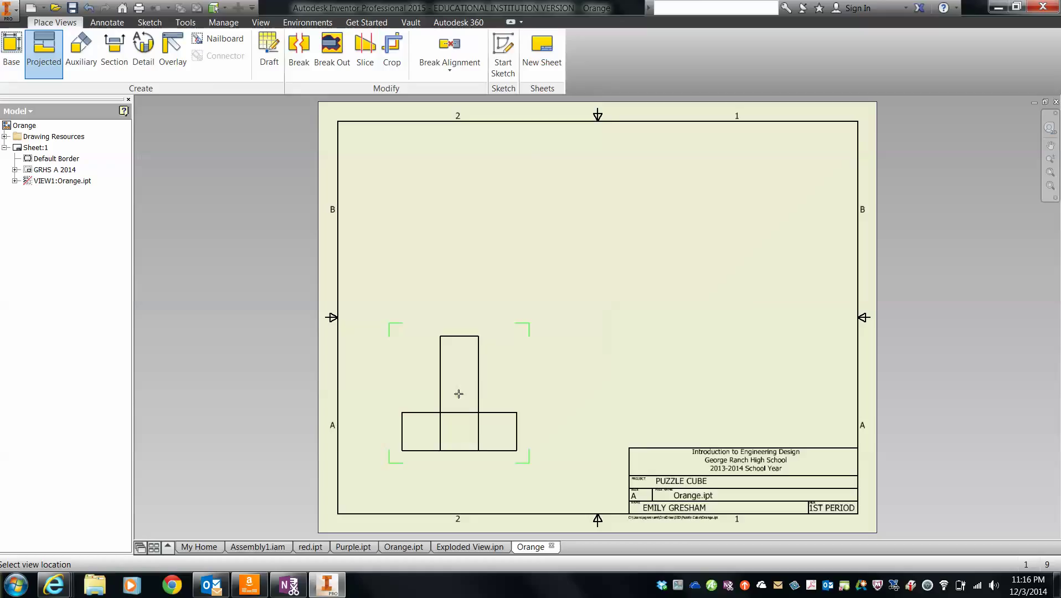
{"action": "left_click", "coordinate": [714, 381]}
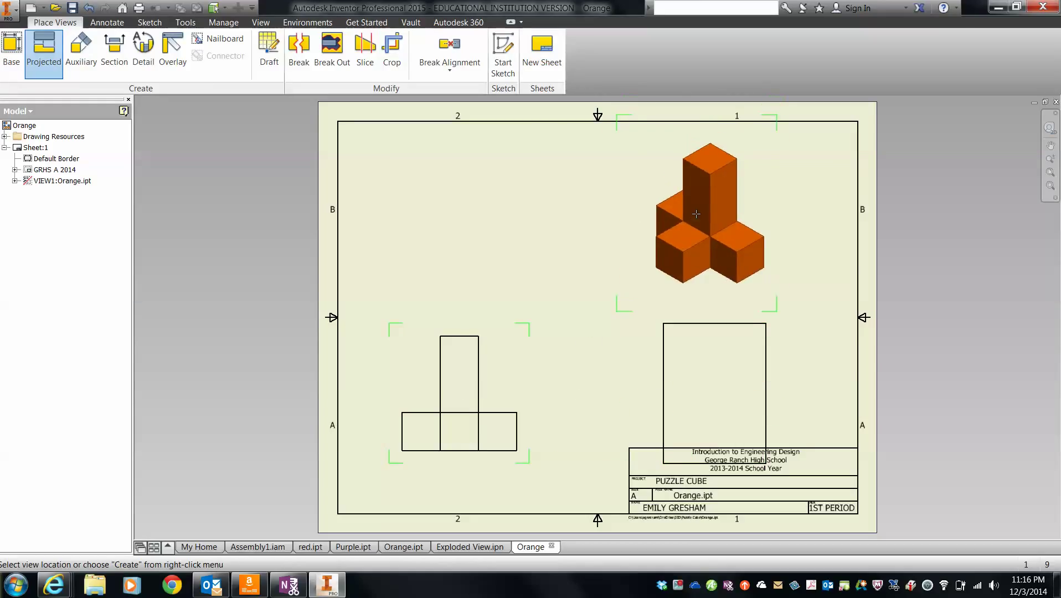
{"action": "left_click", "coordinate": [696, 214]}
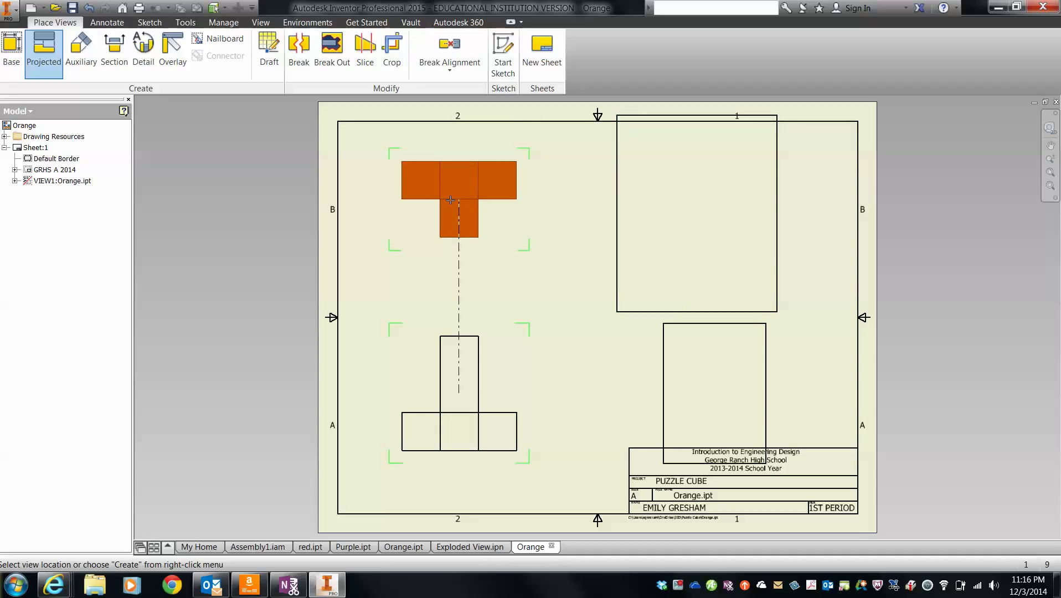
{"action": "right_click", "coordinate": [452, 202]}
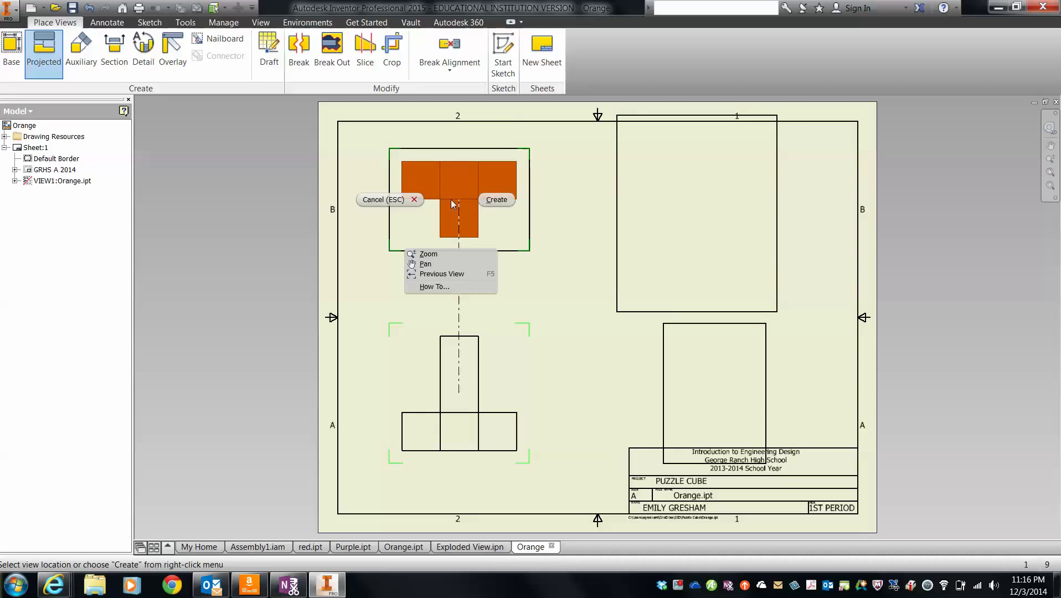
{"action": "left_click", "coordinate": [504, 204]}
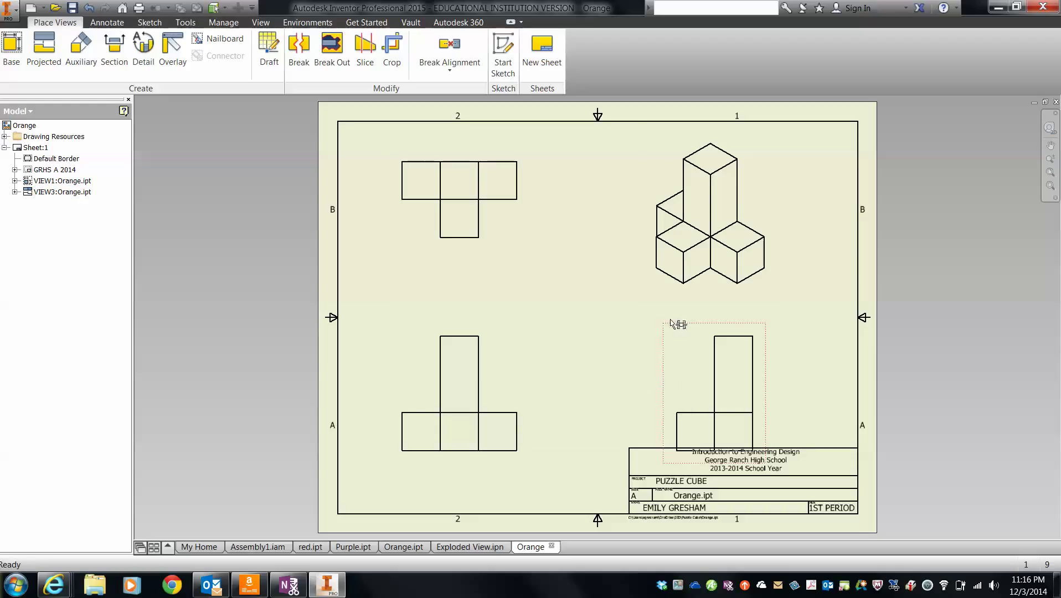
Shift the right view left, front and top views up-left, and the isometric view right.
{"action": "left_click_drag", "start_coordinate": [680, 327], "coordinate": [640, 328]}
{"action": "left_click", "coordinate": [397, 327]}
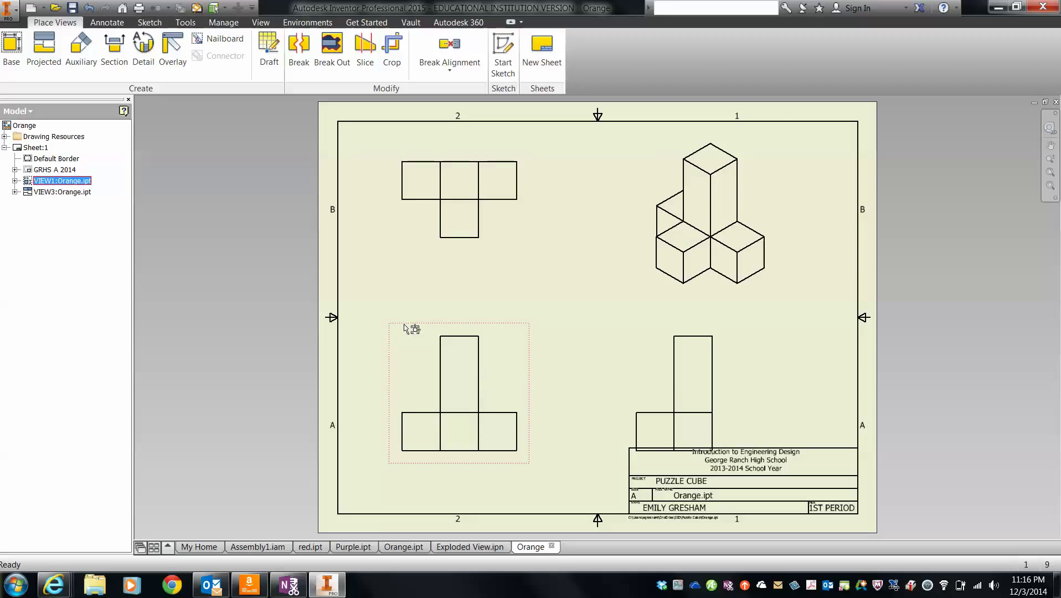
{"action": "left_click_drag", "start_coordinate": [404, 325], "coordinate": [389, 307]}
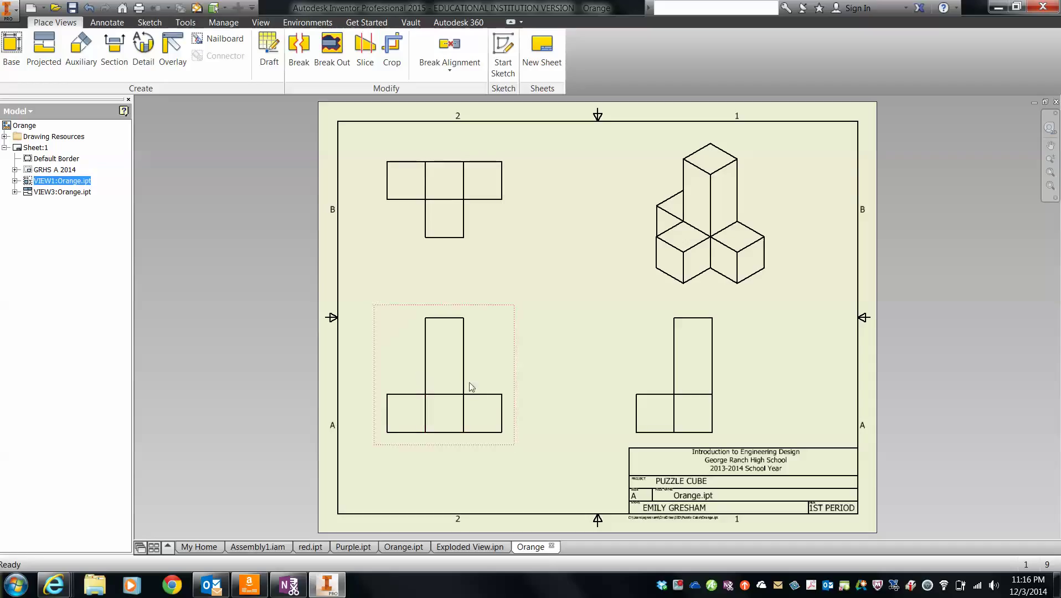
{"action": "key", "text": "Escape"}
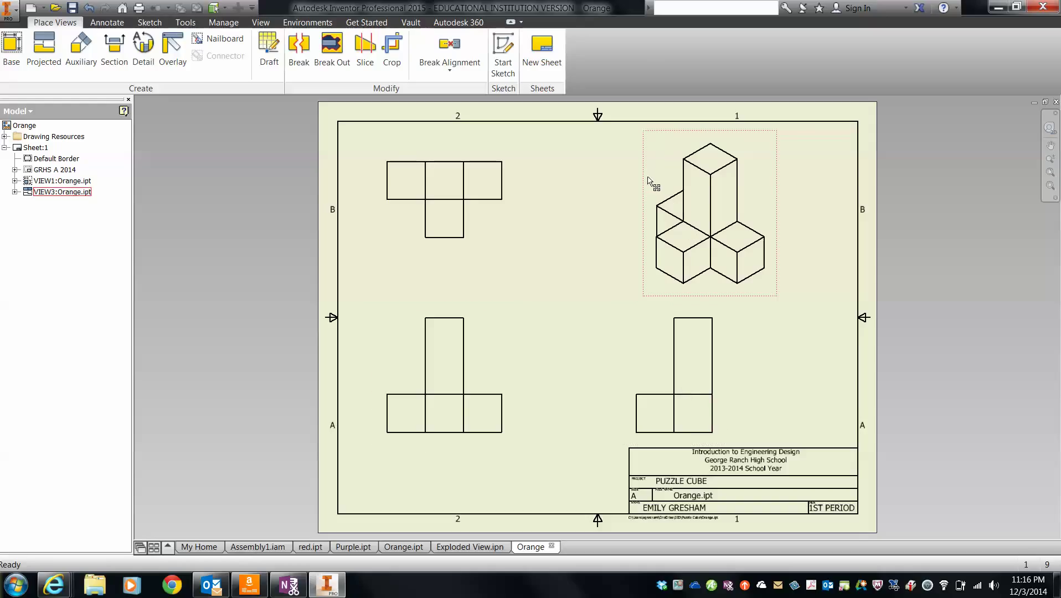
{"action": "left_click_drag", "start_coordinate": [643, 178], "coordinate": [688, 176]}
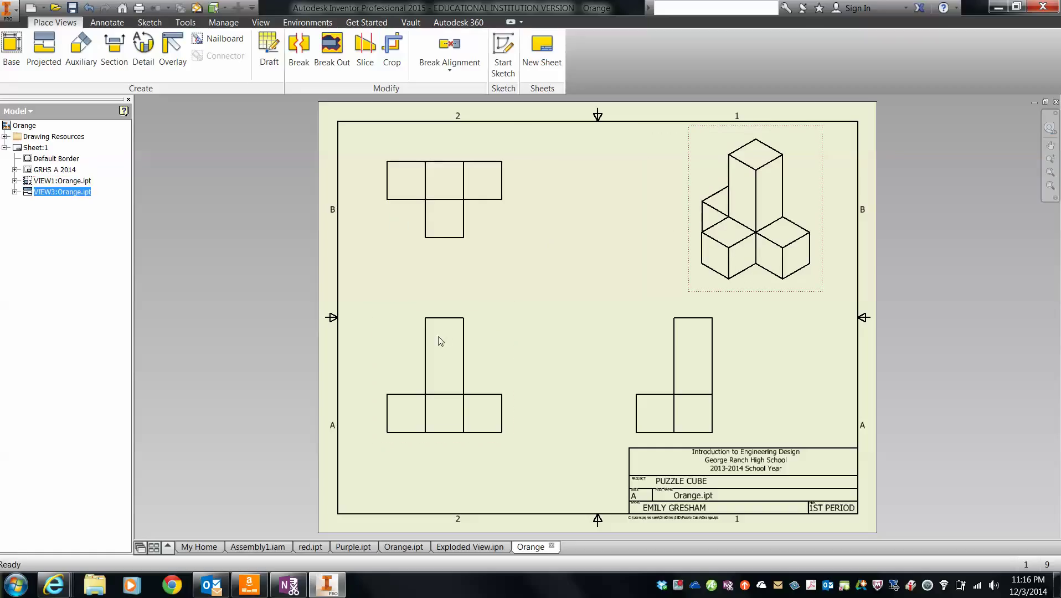
{"action": "right_click", "coordinate": [707, 164]}
{"action": "key", "text": "Escape"}
Switch the isometric view's style to Shaded in its Drawing View settings.
{"action": "double_click", "coordinate": [718, 281]}
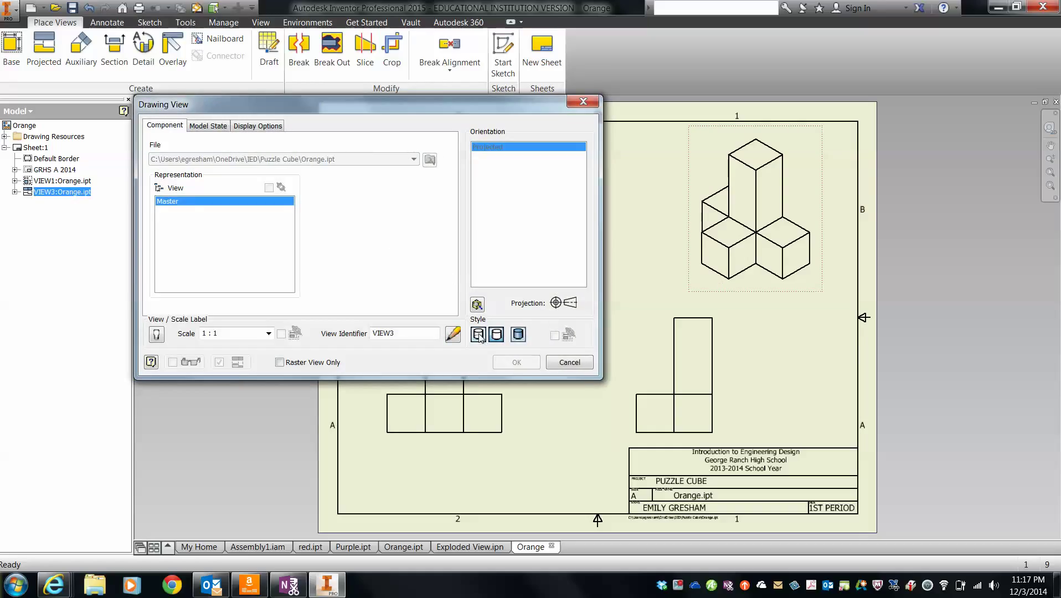
{"action": "left_click", "coordinate": [517, 334]}
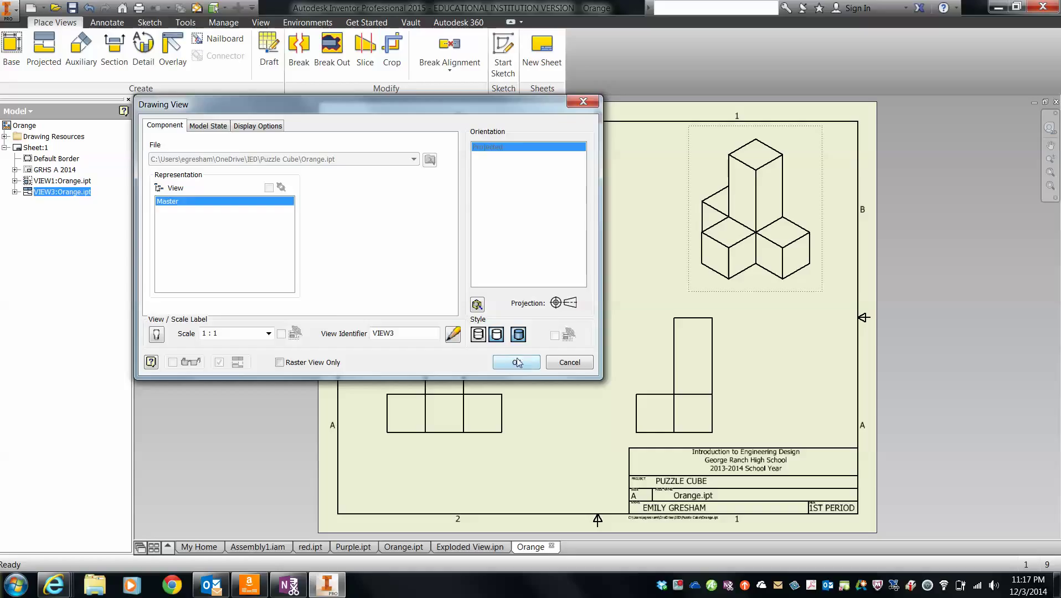
{"action": "left_click", "coordinate": [517, 364]}
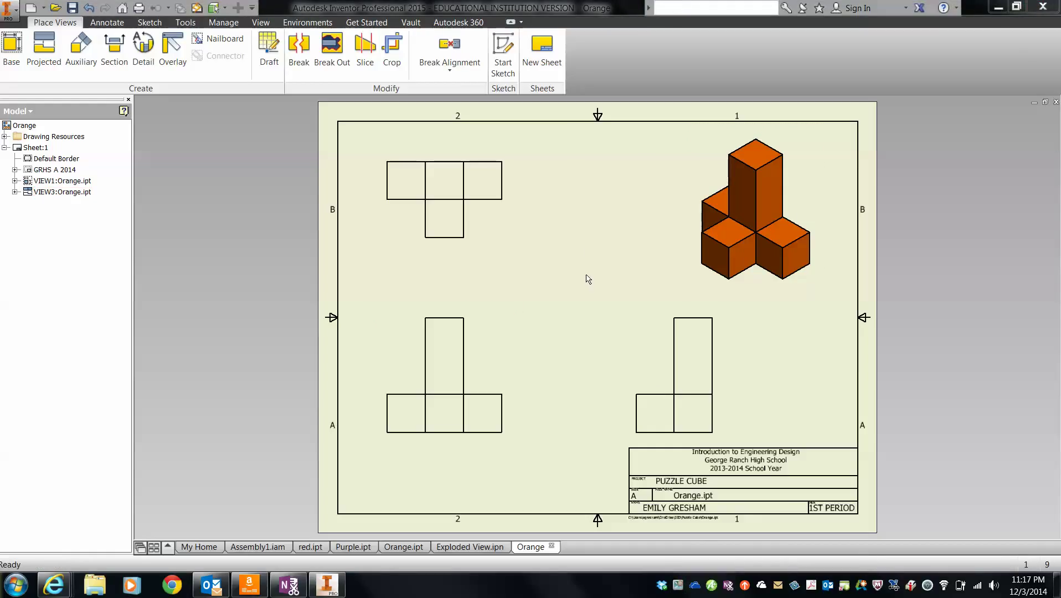
Save the drawing as Orange.idw, reaching the replace-existing-file prompt.
{"action": "left_click", "coordinate": [72, 8]}
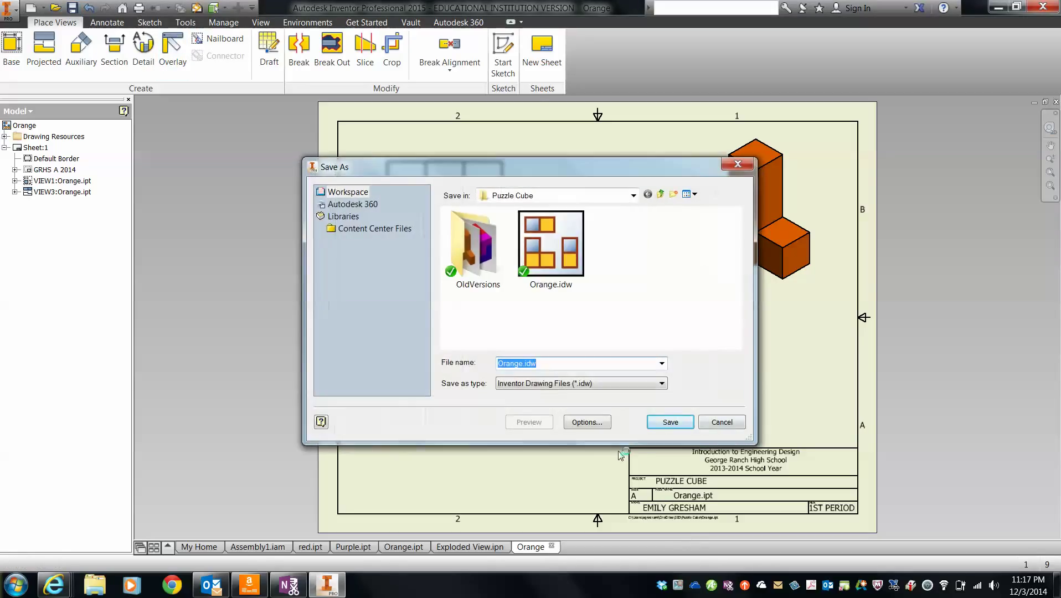
{"action": "left_click", "coordinate": [671, 423]}
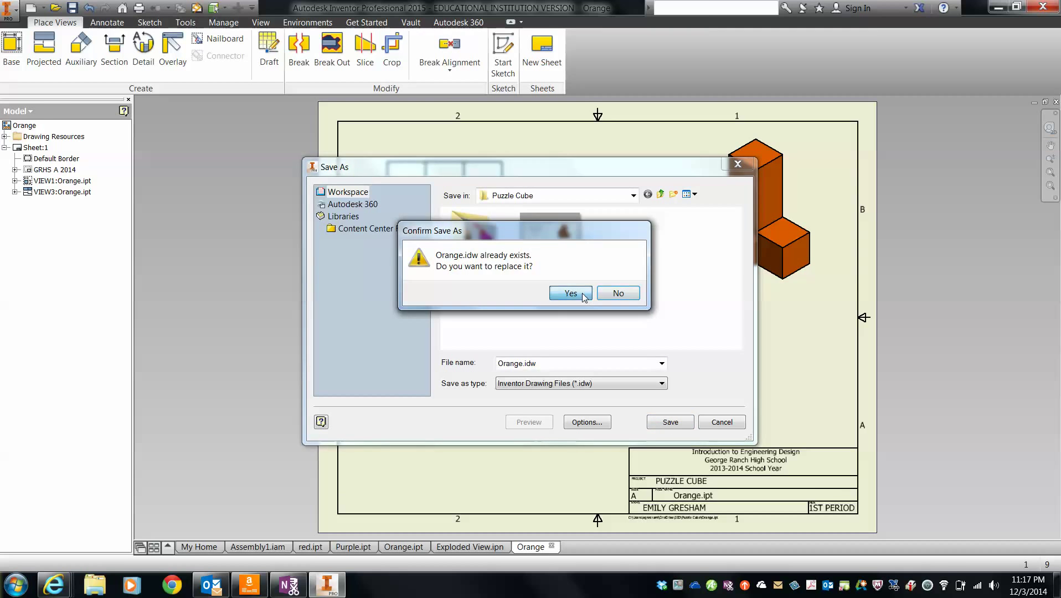